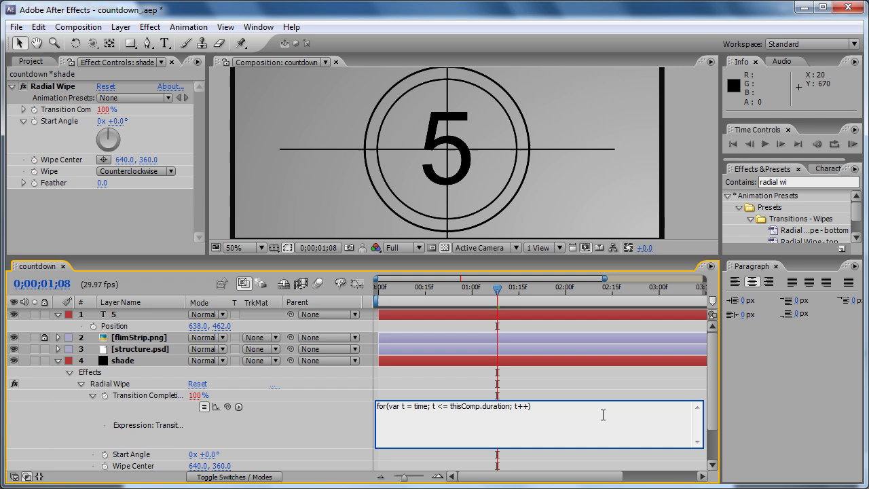
Step: Add a second expression line after the for loop: '{(100 - Math.round(t/thisComp.duration*100)'
key("Return")
type("{")
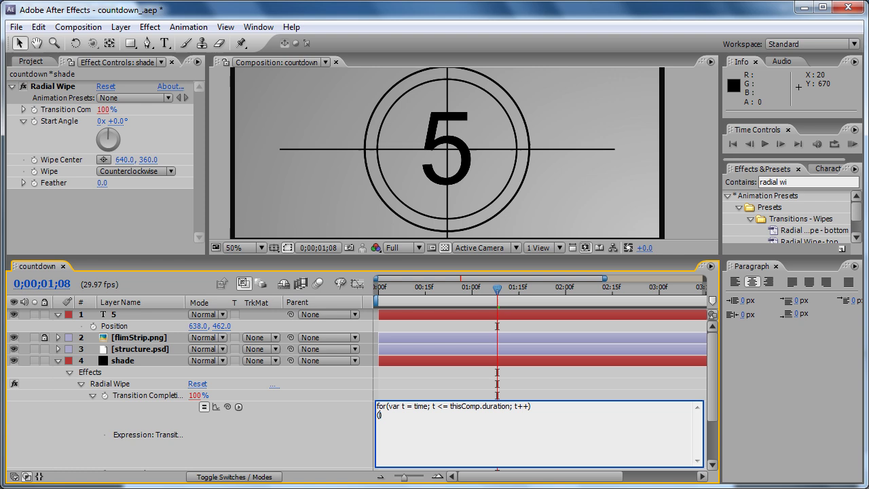
type("100")
type("-")
type("Ma")
type("th")
type(".round")
type("()")
type("t")
type("/")
type("thisComp")
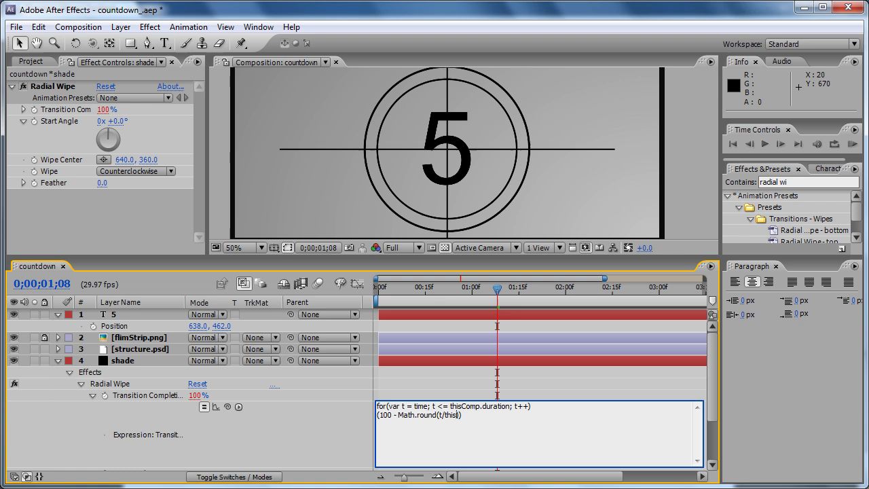
type(".duration*100")
Step: Wrap t/thisComp.duration in parentheses and multiply the whole line by thisComp.duration
type(")")
left_click(441, 415)
type("(")
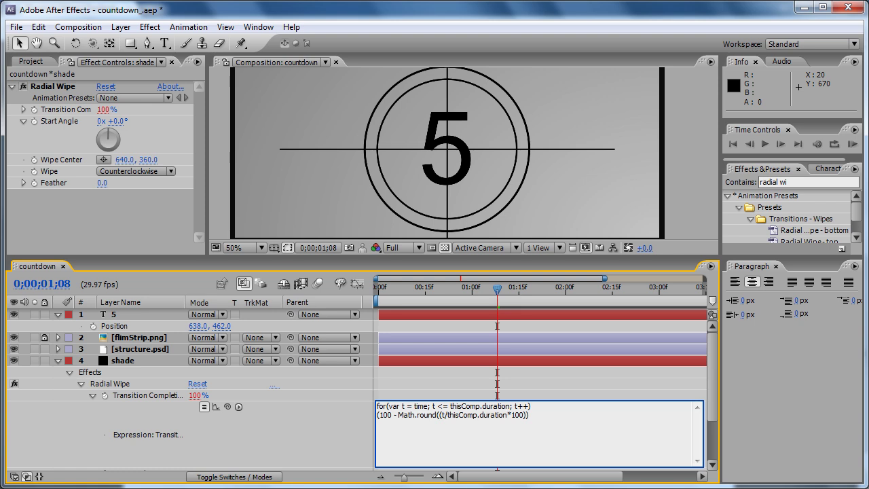
left_click(510, 415)
type(")")
type("*")
type("thisComp.duration")
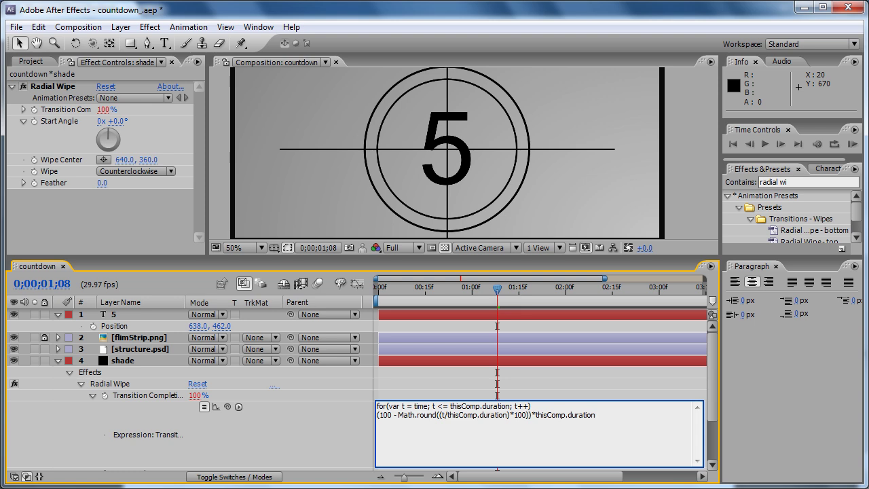
Step: Commit the shade expression, RAM-preview the countdown, and park at 0;00;00;10 to see the wipe
left_click(347, 413)
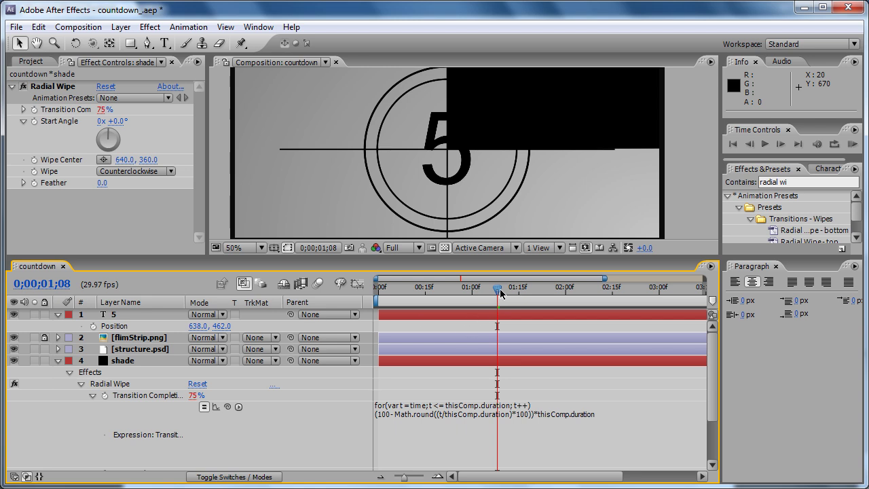
left_click_drag(500, 294, 471, 288)
left_click(853, 144)
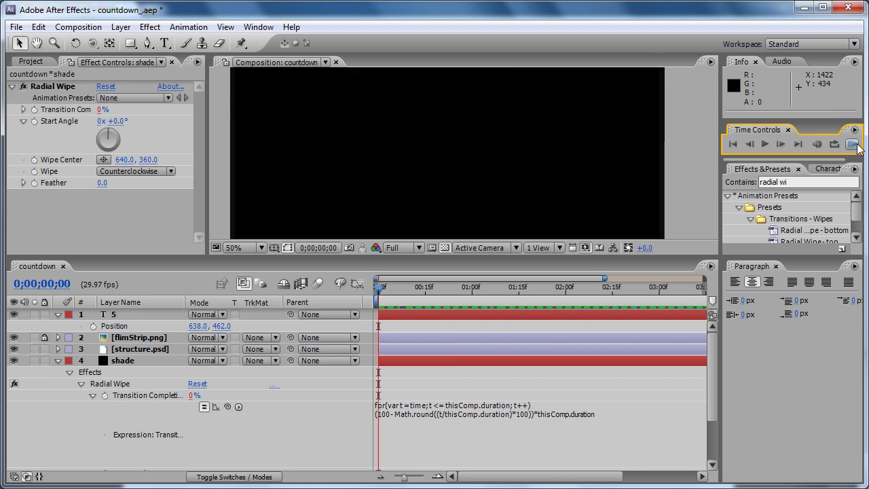
left_click(590, 263)
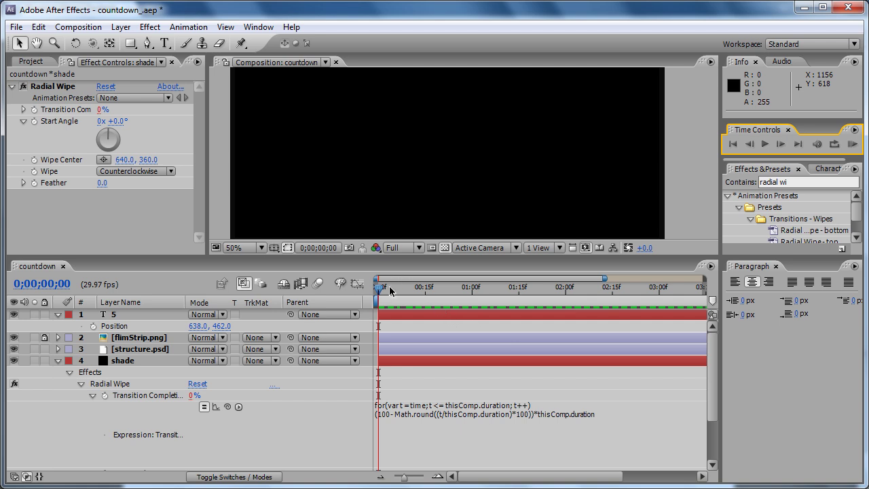
left_click_drag(380, 290, 410, 288)
Step: Set the shade layer's opacity to 35% and collapse its properties
left_click(58, 361)
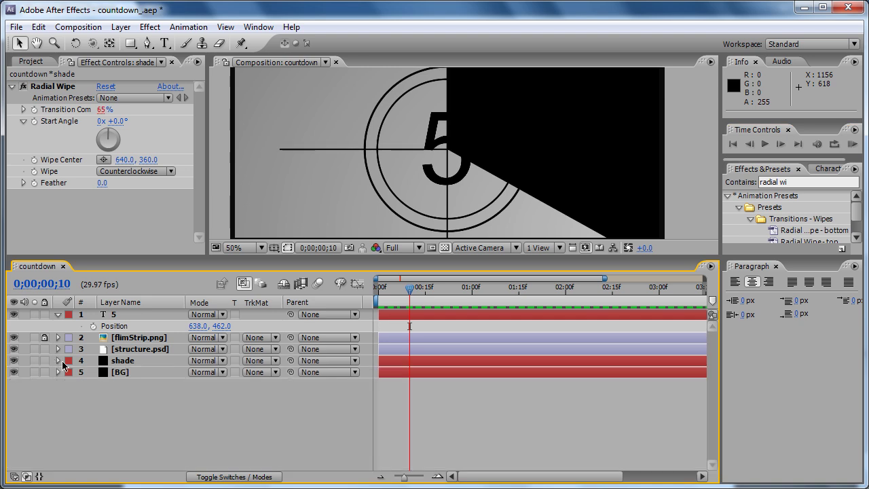
left_click(127, 362)
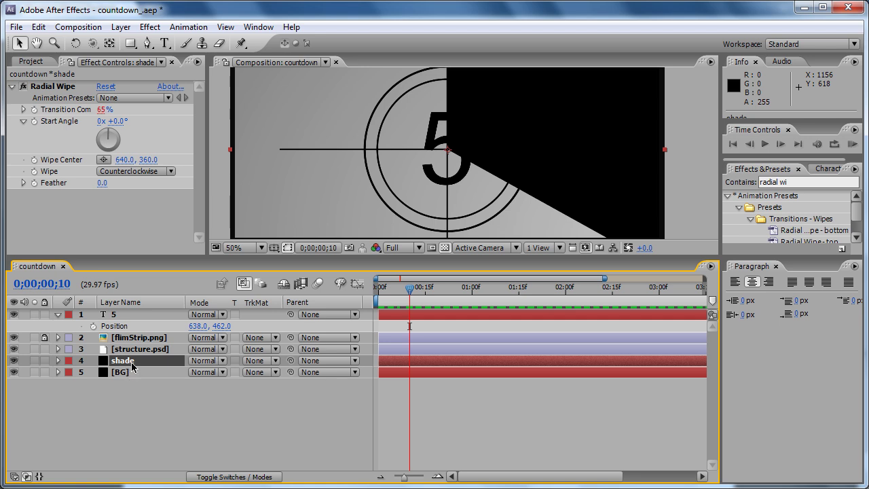
key("t")
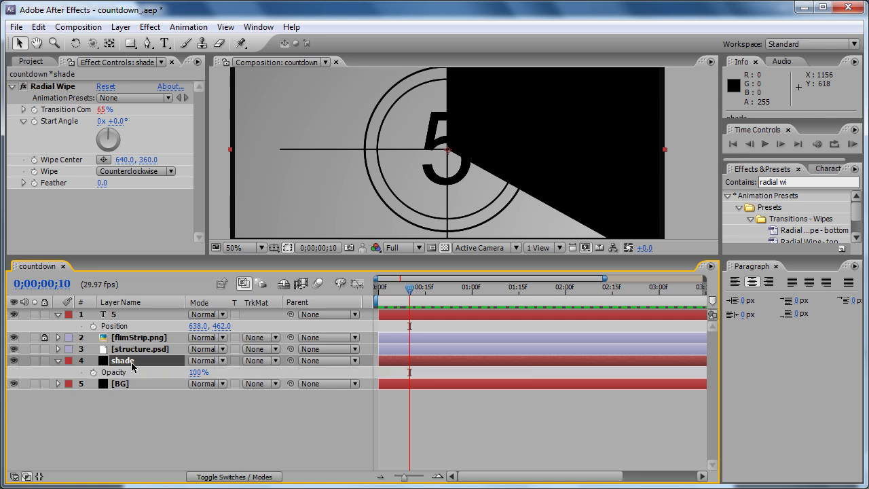
left_click(195, 373)
type("35")
key("Return")
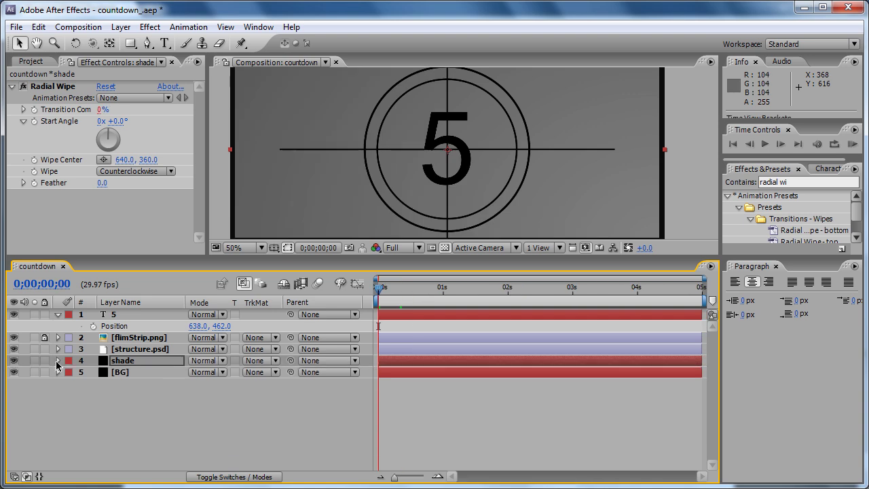
left_click(58, 361)
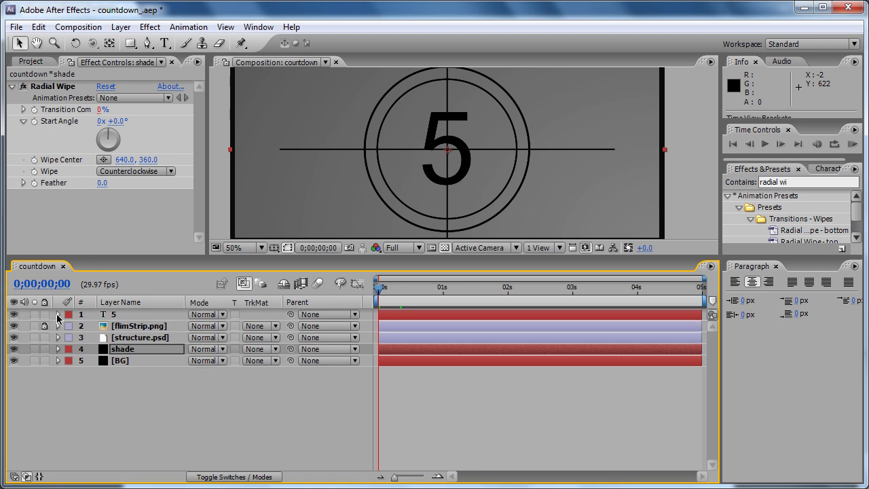
Step: Give the 5 text layer's Source Text an expression reading 'time'
left_click(58, 315)
left_click(57, 316)
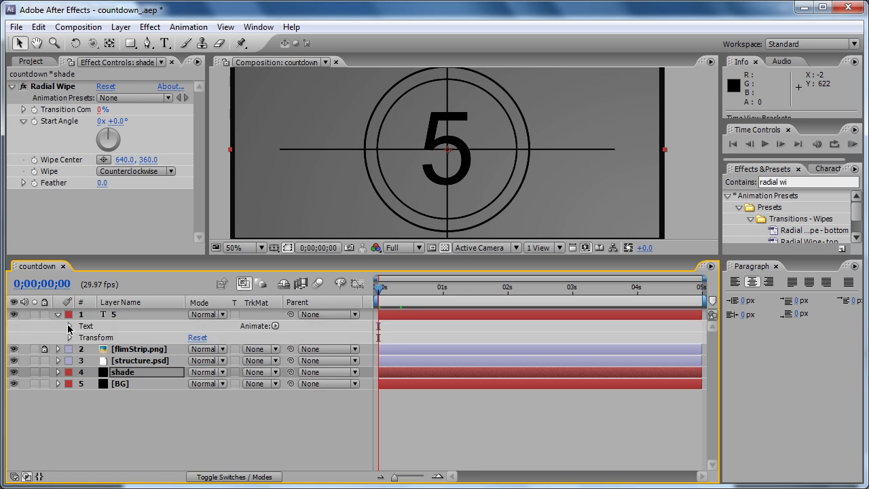
left_click(70, 327)
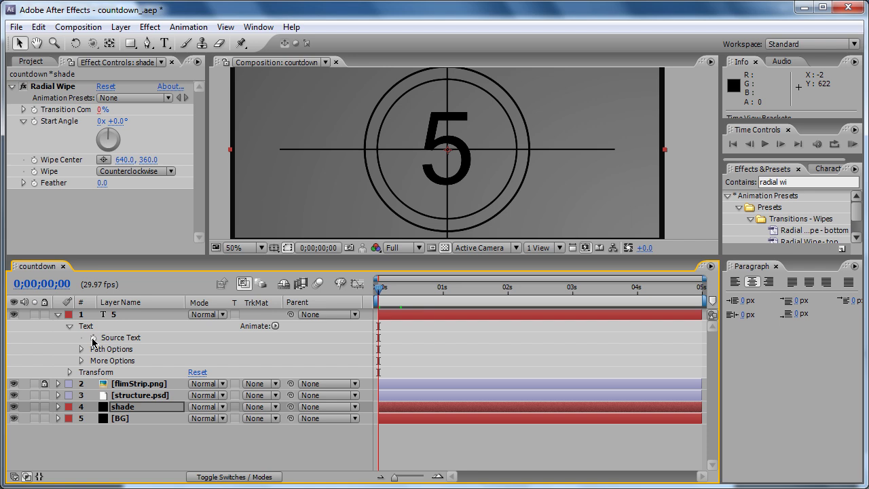
left_click(93, 339, "alt")
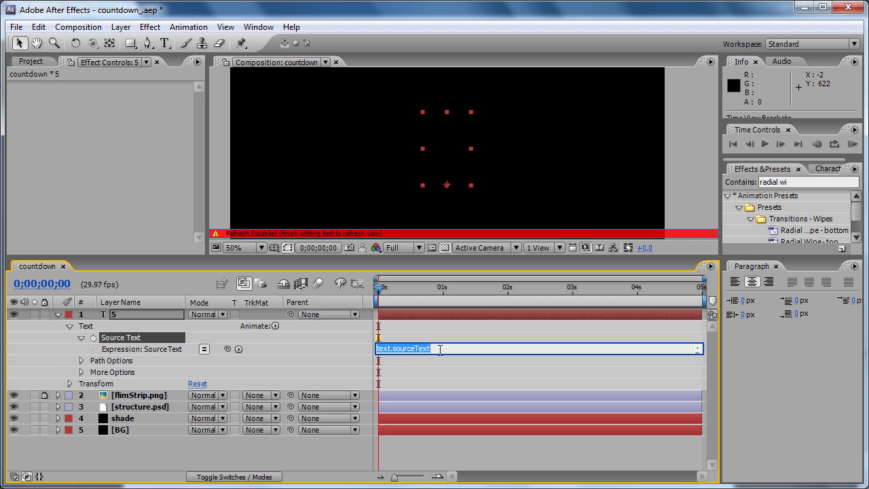
left_click_drag(440, 349, 378, 348)
type("time")
key("KP_Enter")
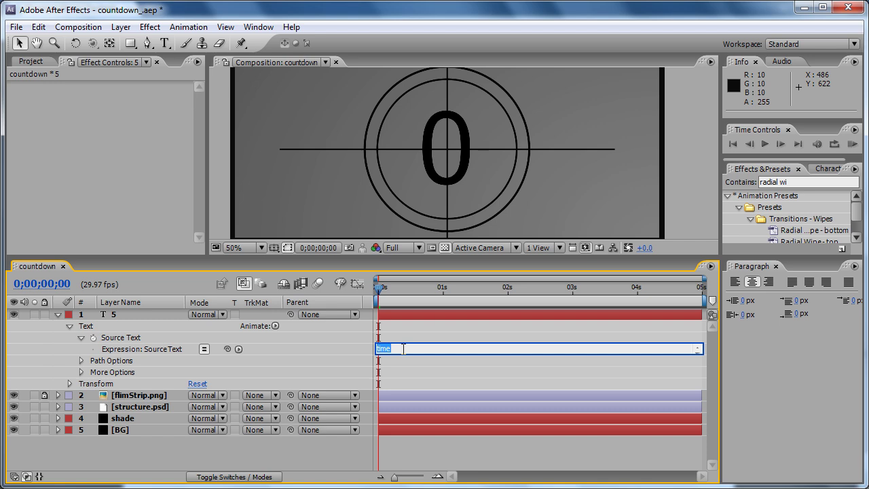
Step: Replace the Source Text expression with Math.abs(time-thisComp.duration) and commit it
key("BackSpace")
type("M")
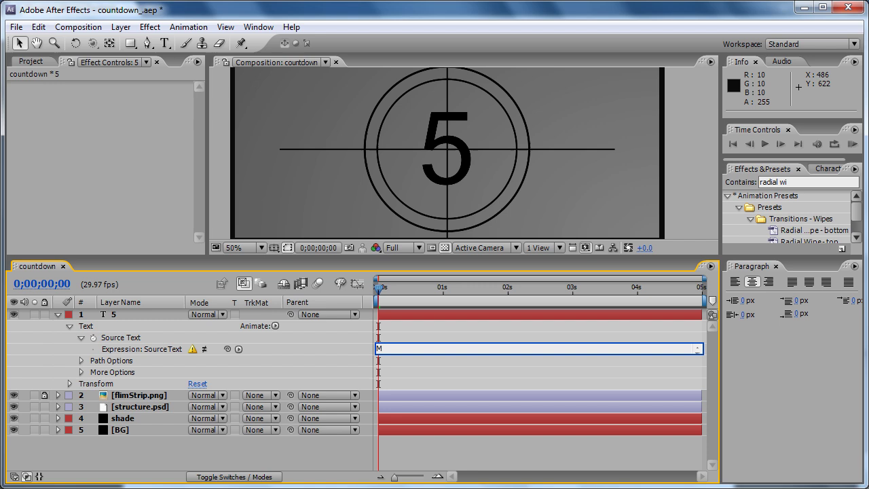
type("ath.abs()")
type("time-thiscomp.")
key("BackSpace")
key("BackSpace")
key("BackSpace")
key("BackSpace")
key("BackSpace")
type("Comp.dura")
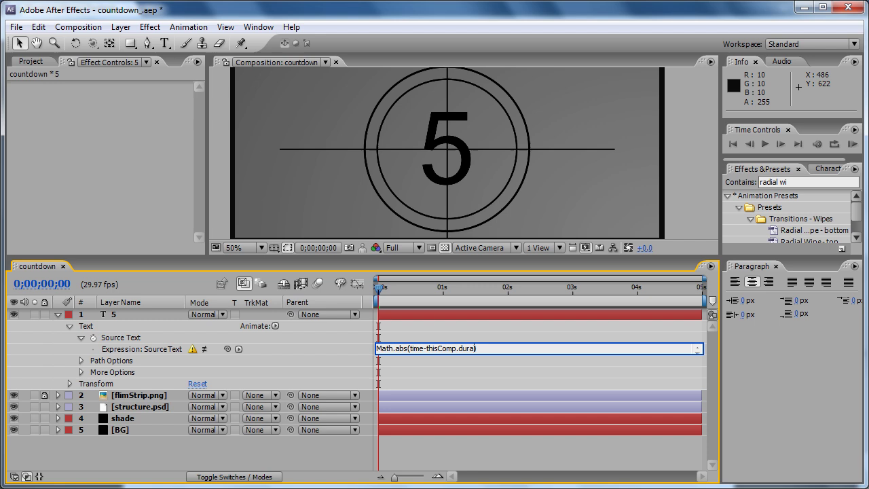
type("tion")
left_click(441, 337)
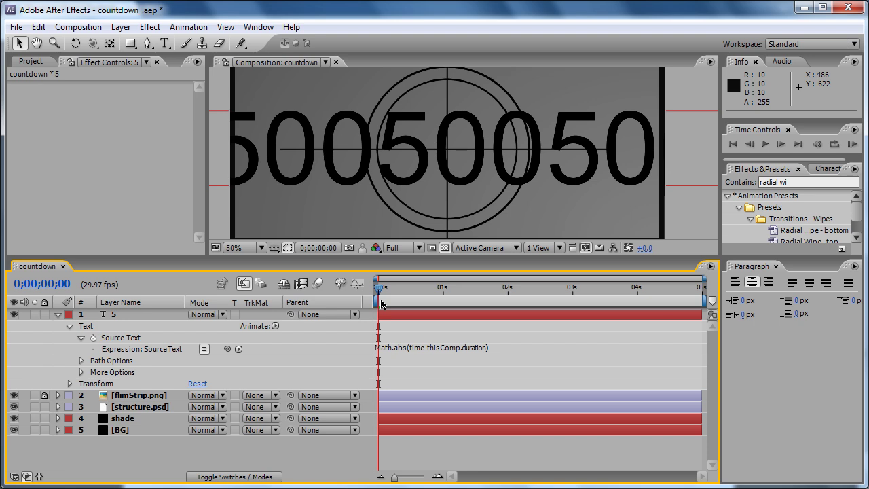
Step: Wrap the Source Text expression in parseInt( ) so the leader shows a whole 5
left_click(431, 348)
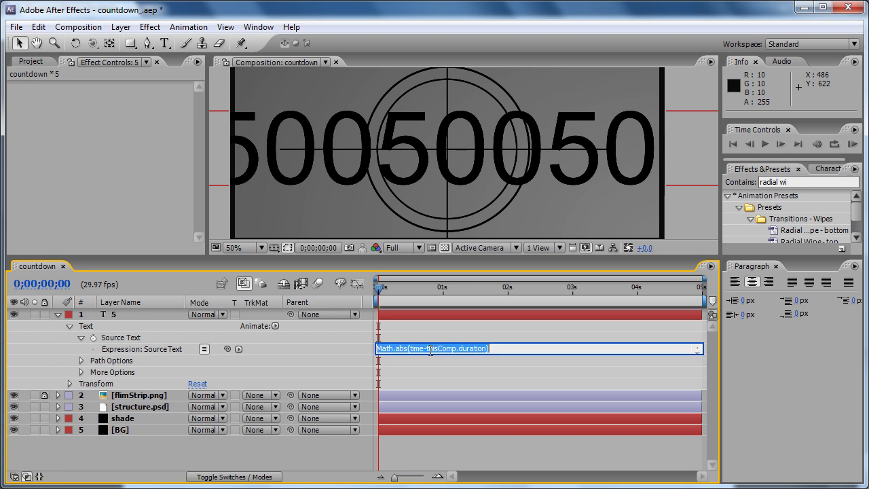
left_click(430, 348)
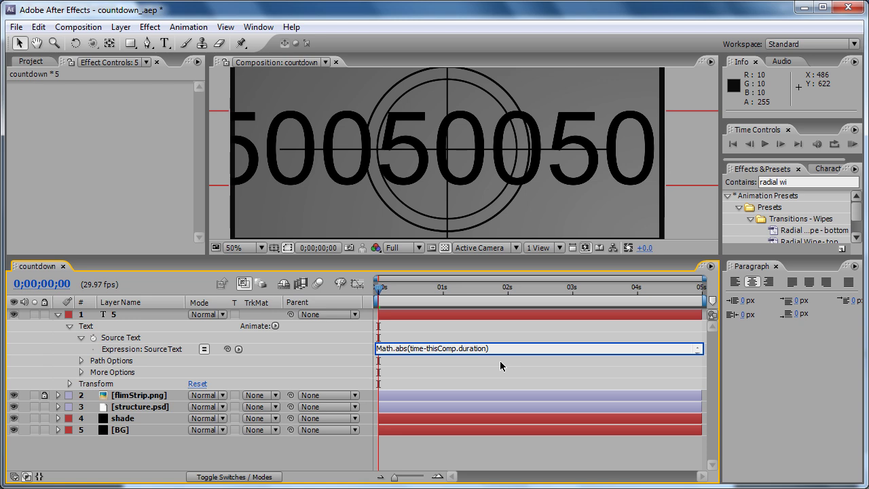
type("p")
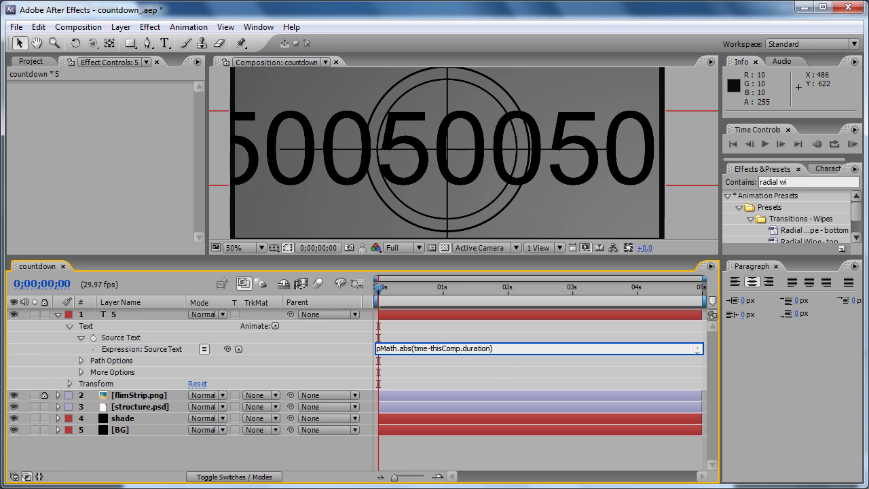
type("arse")
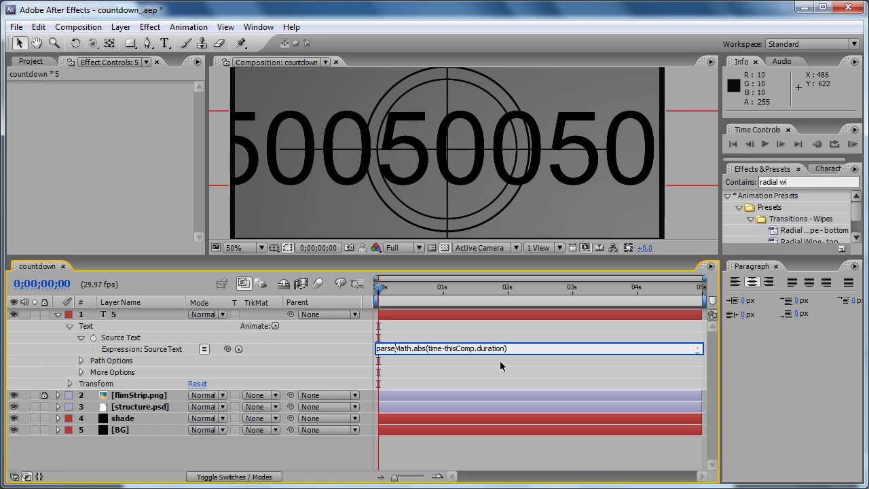
type("Int")
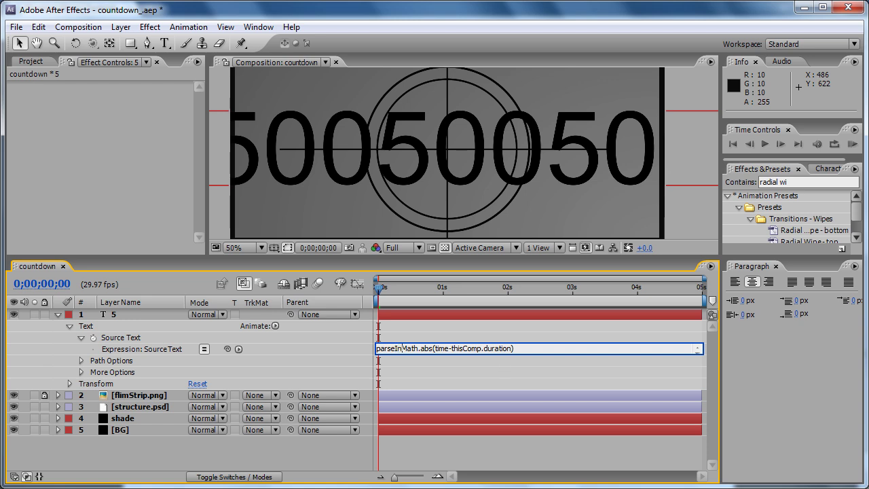
type("(")
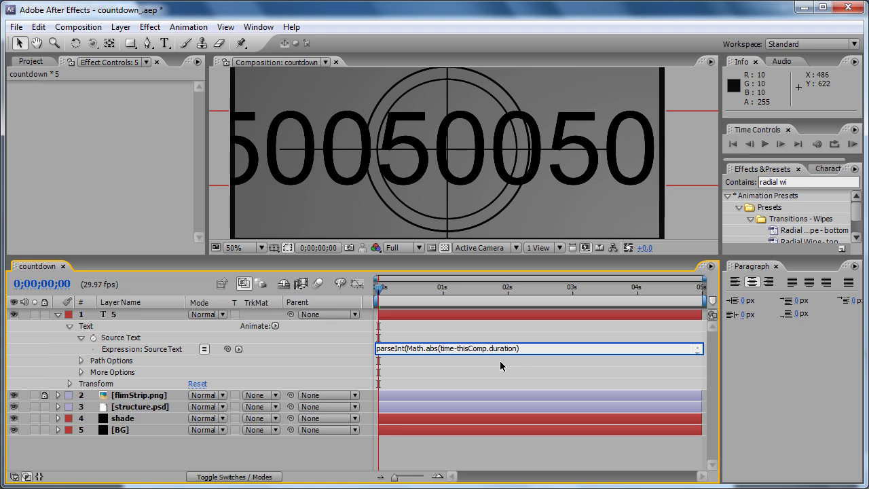
left_click(546, 349)
type(")")
left_click(490, 341)
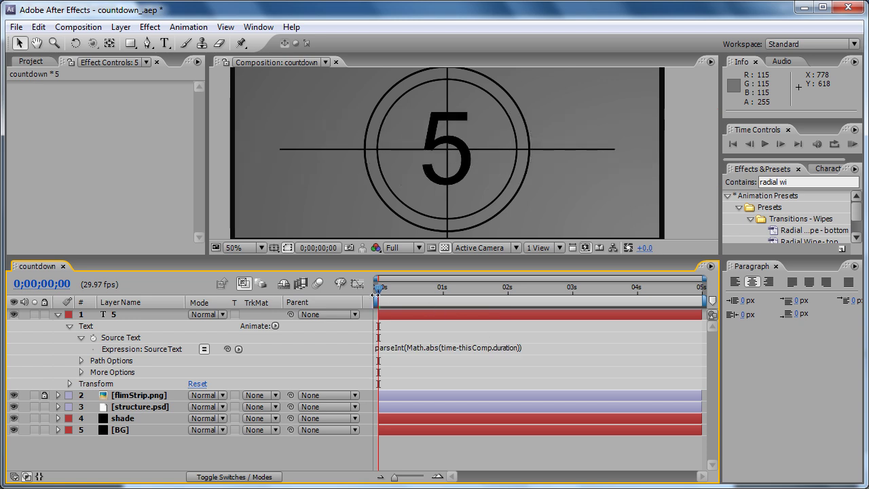
Step: Check the countdown, then fix the parseInt typo and wrap time as parseInt(time) in the expression
left_click_drag(379, 290, 674, 309)
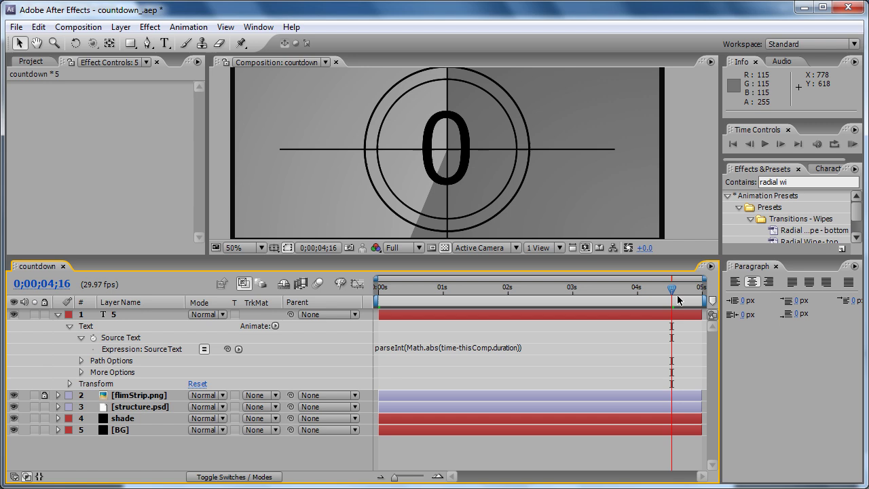
left_click_drag(654, 292, 377, 293)
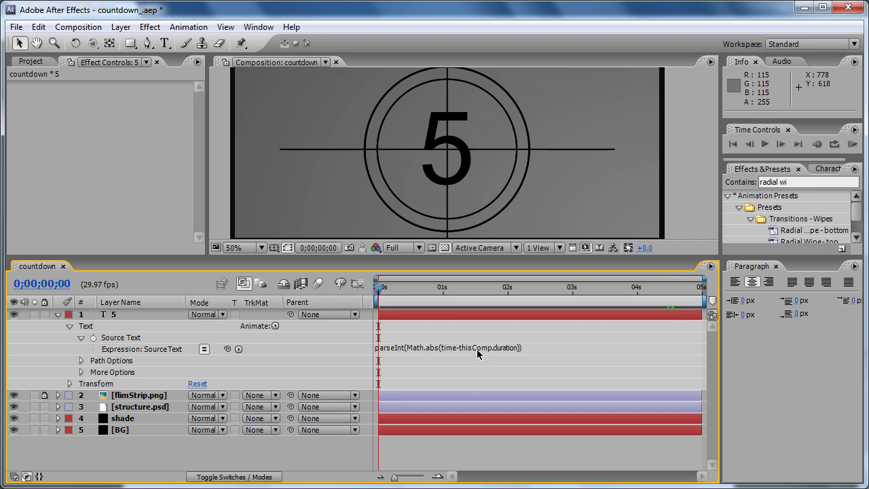
left_click(457, 349)
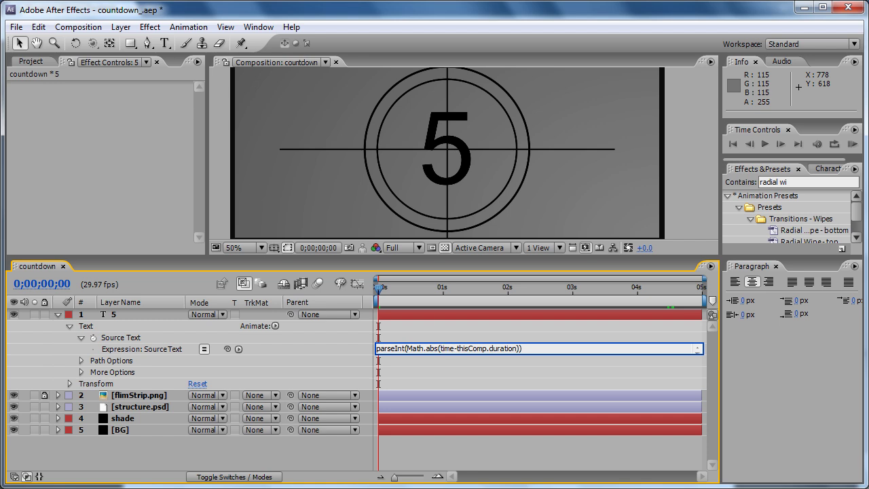
type("pae")
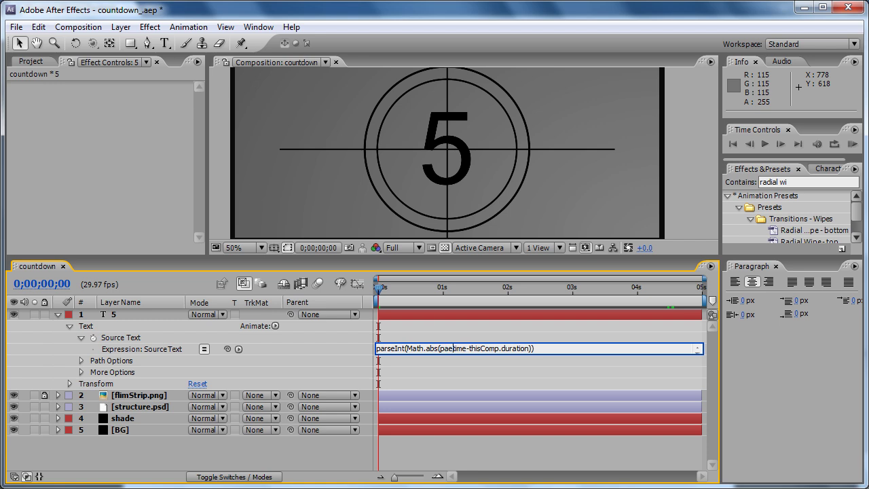
key("BackSpace")
type("rse")
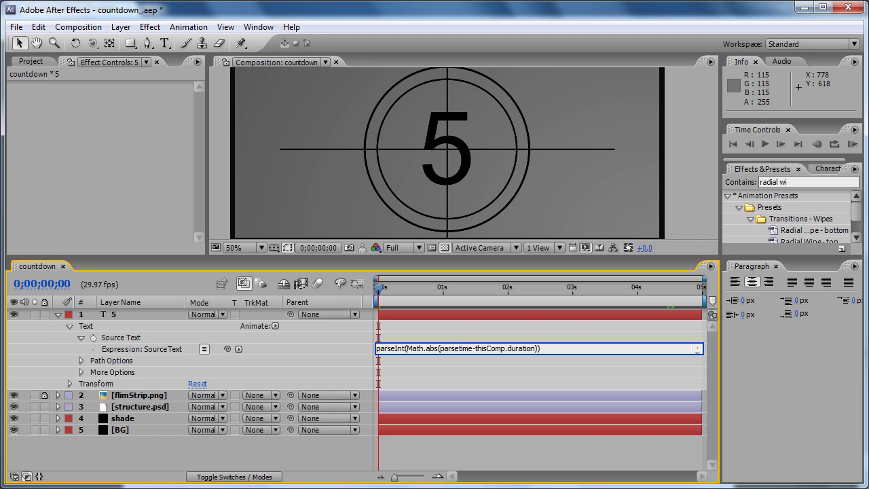
type("Int")
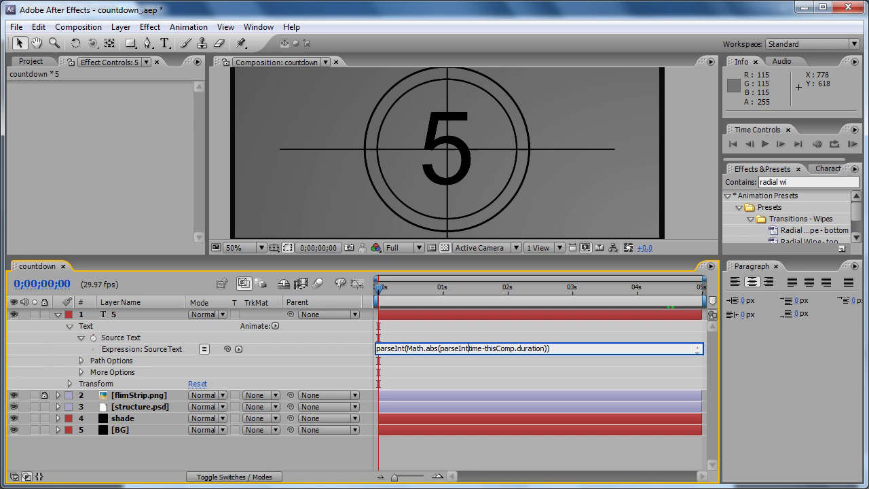
type("(")
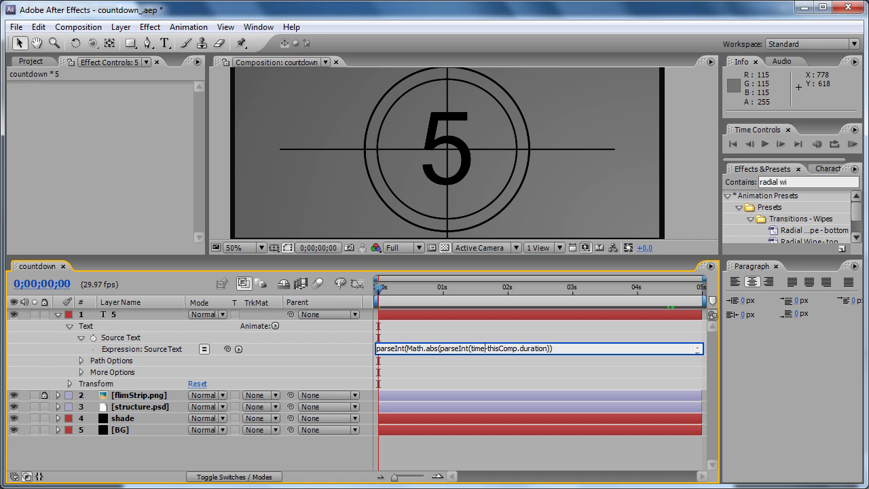
left_click(485, 348)
type(")")
left_click(545, 329)
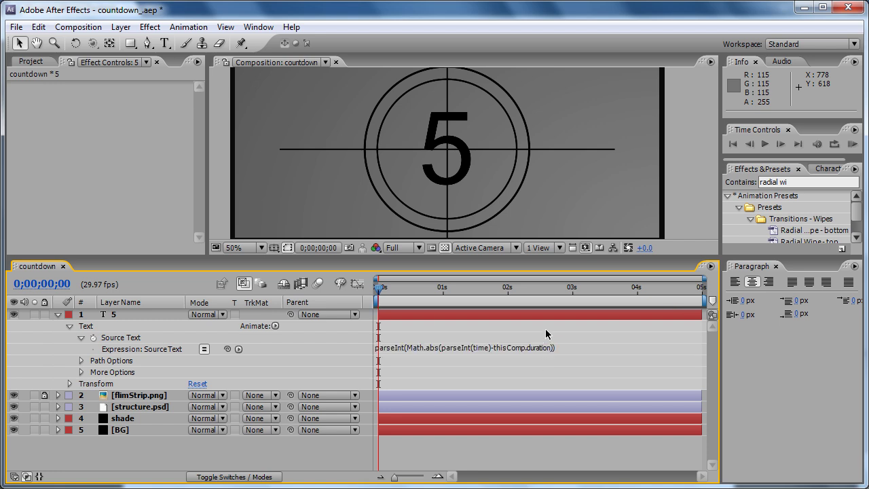
Step: Scrub to 0;00;04;29 to confirm the countdown ends at 1, then reopen the Source Text expression
left_click_drag(379, 288, 724, 317)
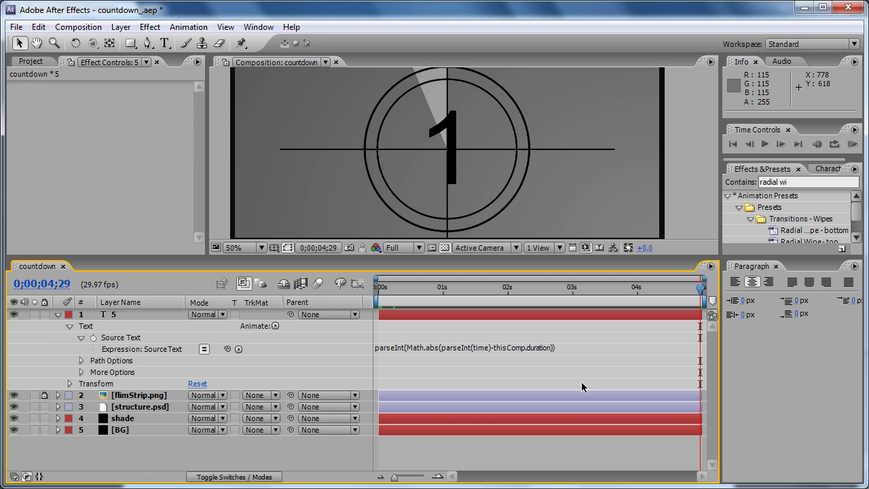
left_click(571, 348)
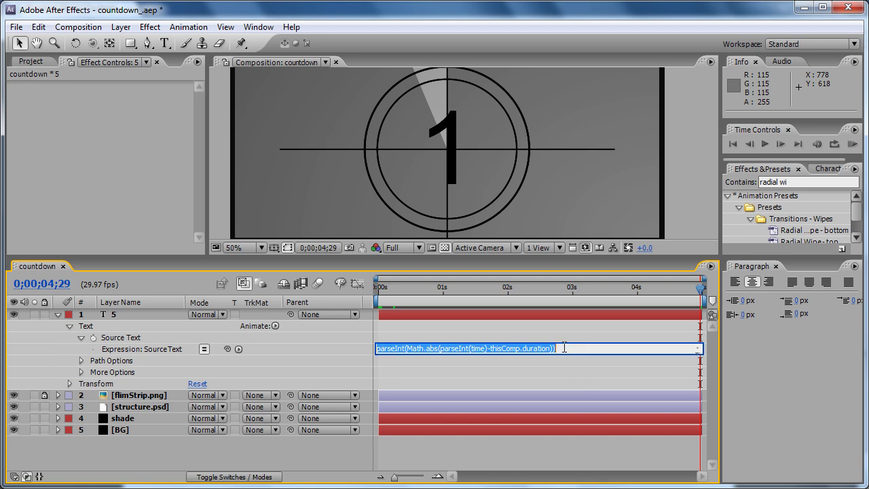
left_click(395, 345)
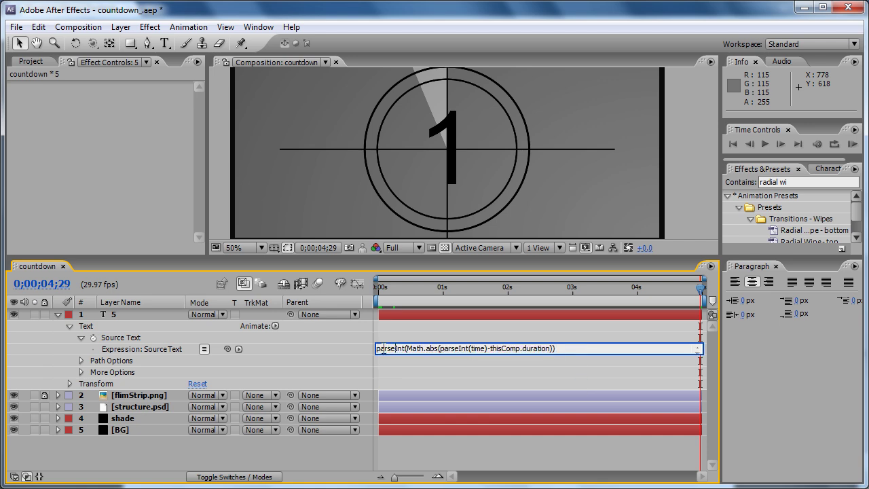
left_click(596, 345)
Step: Strip Math.abs( and the extra parenthesis, leaving parseInt(parseInt(time)-thisComp.duration), then scrub back to check
key("shift+Left")
key("shift+Left")
key("shift+Left")
key("shift+Left")
key("shift+Left")
key("shift+Left")
key("shift+Left")
key("shift+Left")
key("shift+Left")
key("BackSpace")
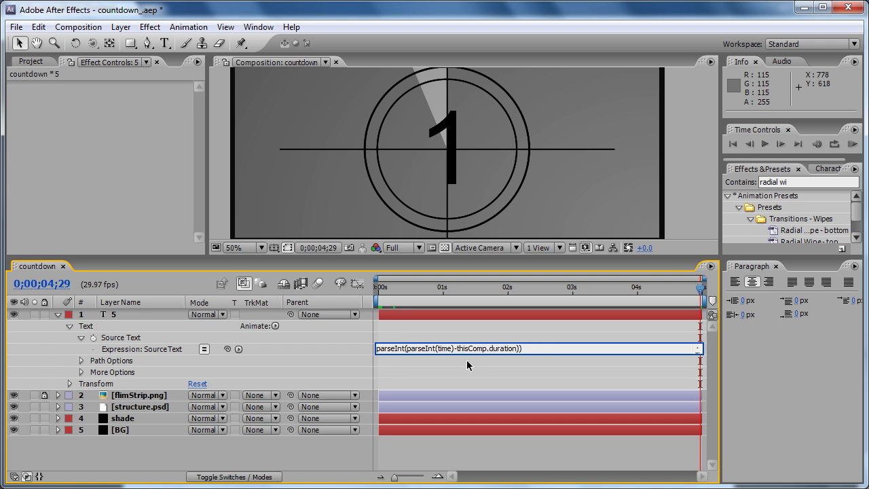
left_click(520, 348)
key("BackSpace")
left_click(552, 335)
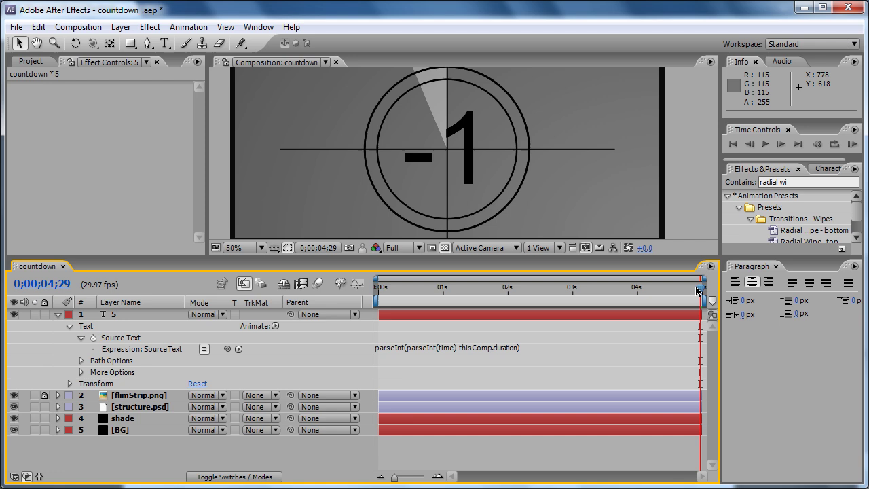
left_click_drag(698, 291, 394, 300)
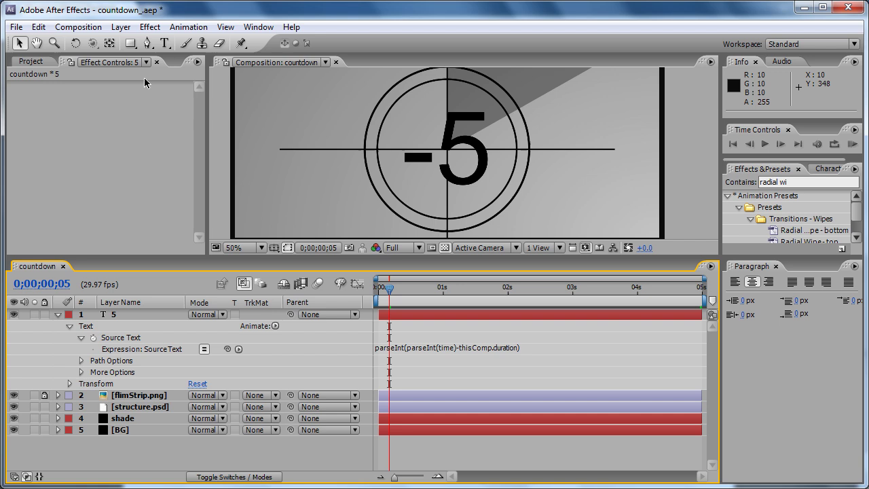
Step: Undo the expression edit to restore Math.abs, then view the last frame to confirm the count ends on 1
left_click(39, 27)
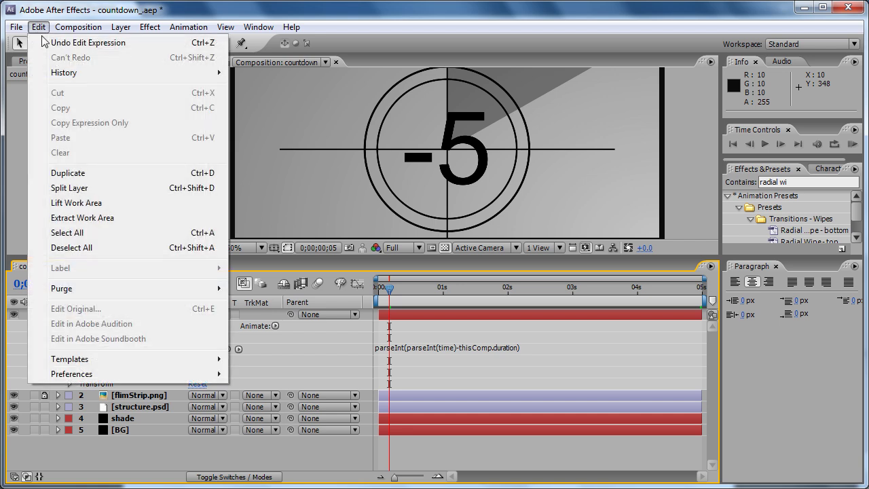
left_click(78, 44)
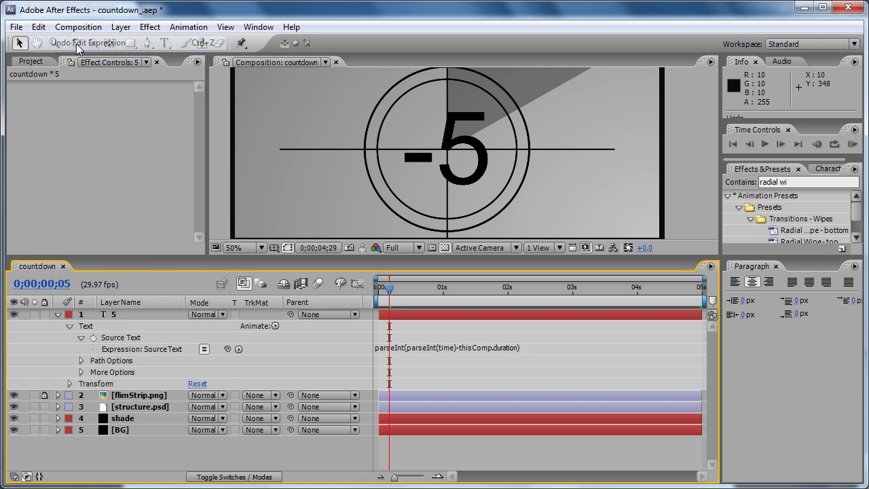
key("End")
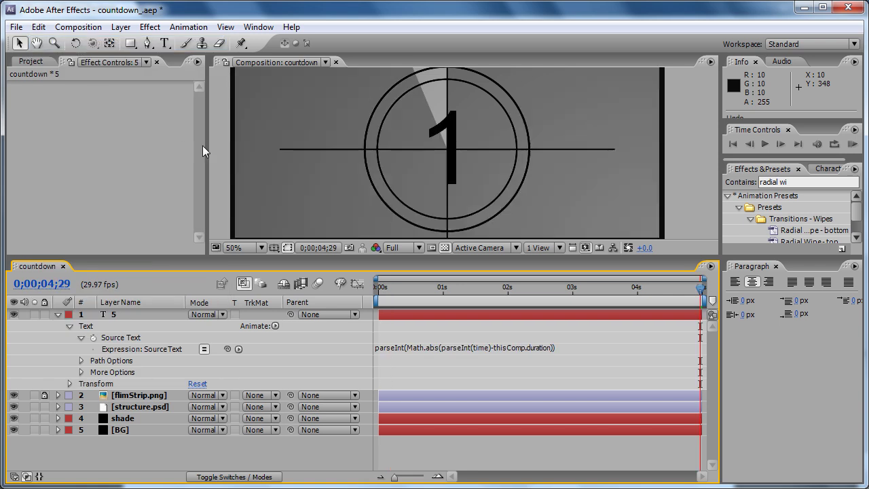
left_click(856, 145)
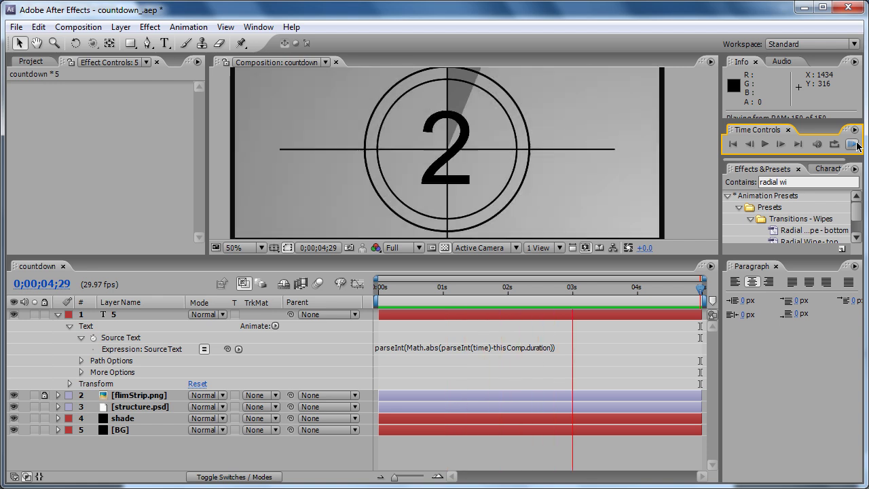
Step: Collapse the text layer's properties, enlarge the viewer to the full frame, and show the Project panel
left_click(58, 316)
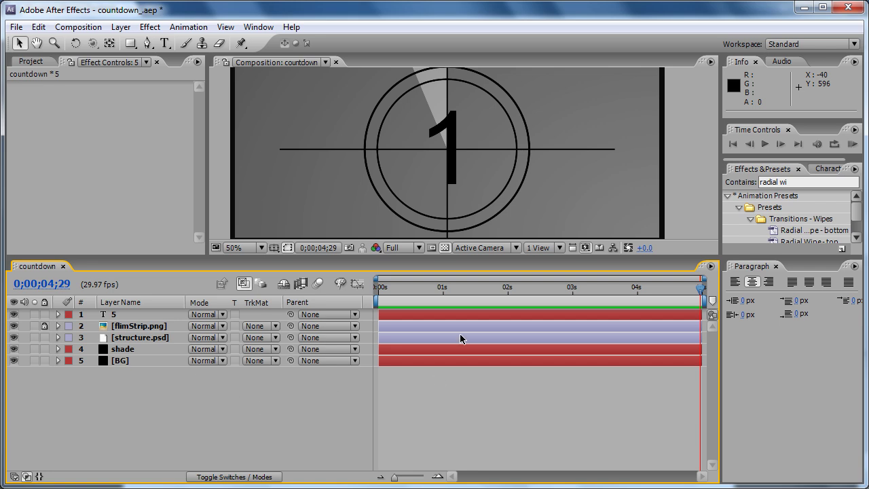
left_click_drag(472, 255, 486, 321)
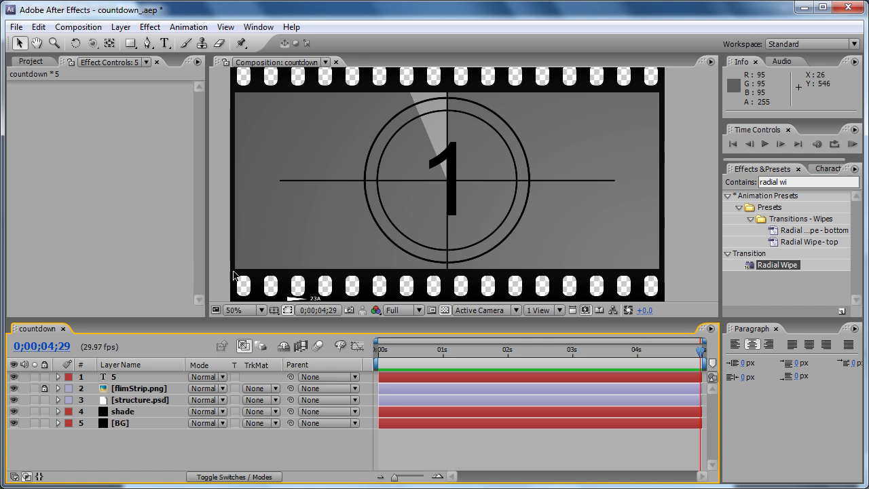
key("ctrl+0")
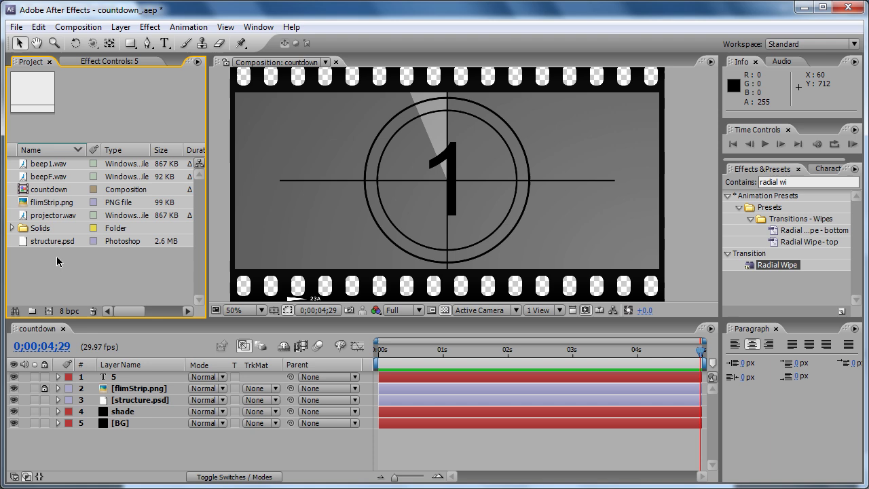
Step: Nest the countdown comp inside a new composition
left_click(54, 195)
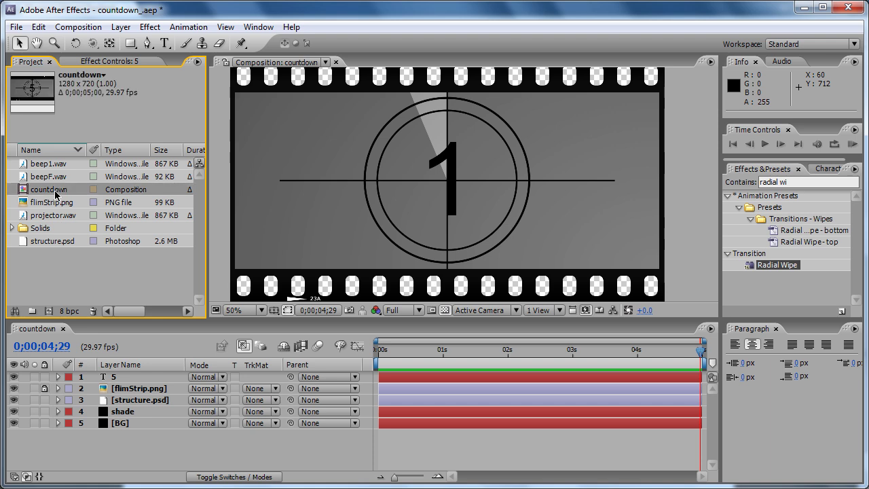
left_click_drag(56, 195, 48, 312)
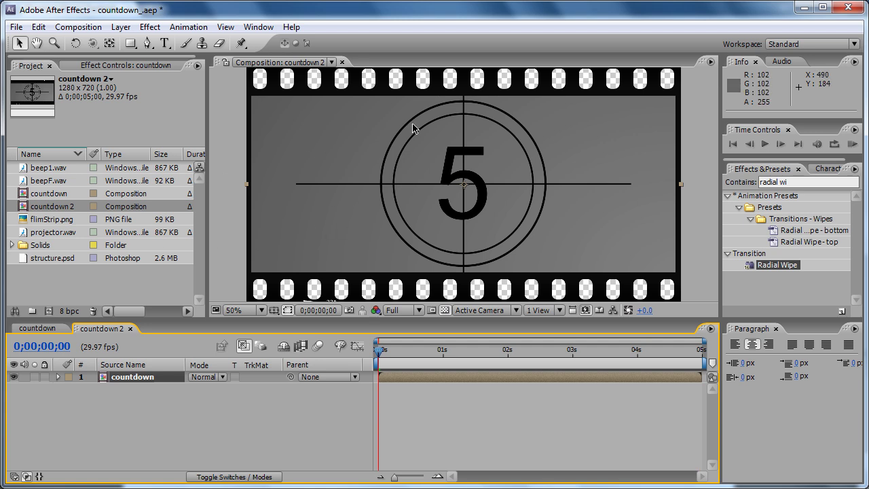
left_click(125, 397)
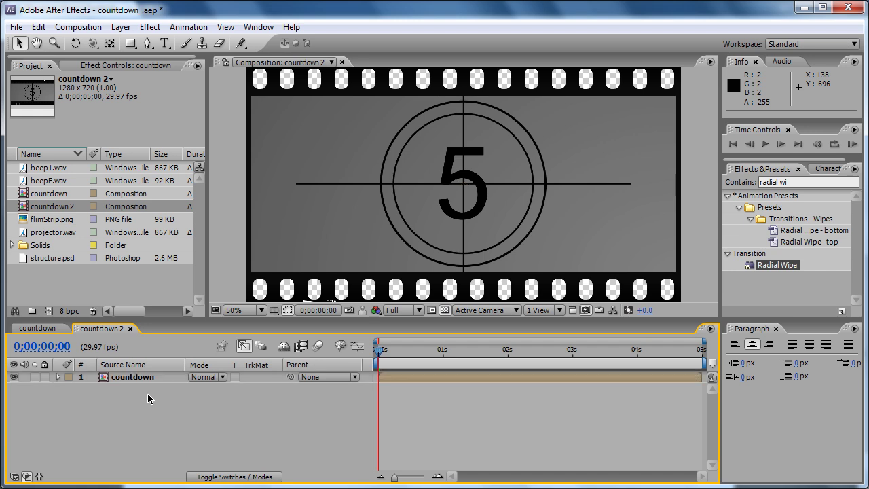
Step: Rename the new 'countdown 2' composition to 'final'
left_click(65, 209)
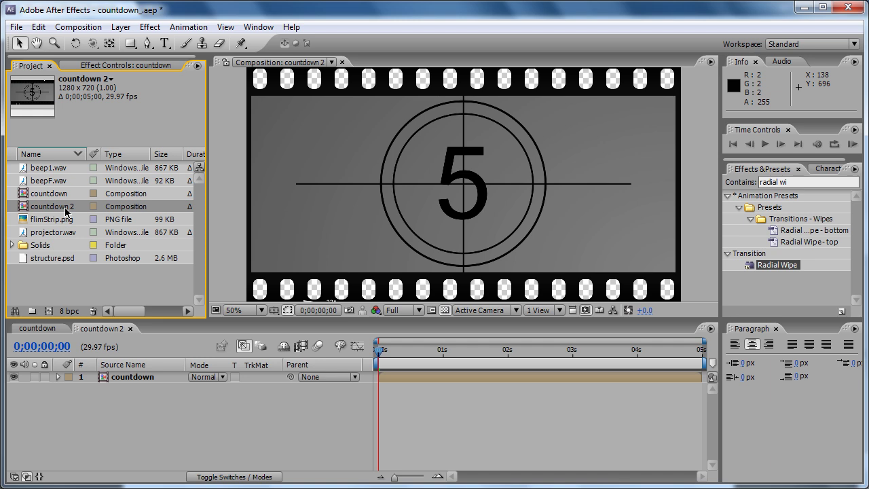
key("Return")
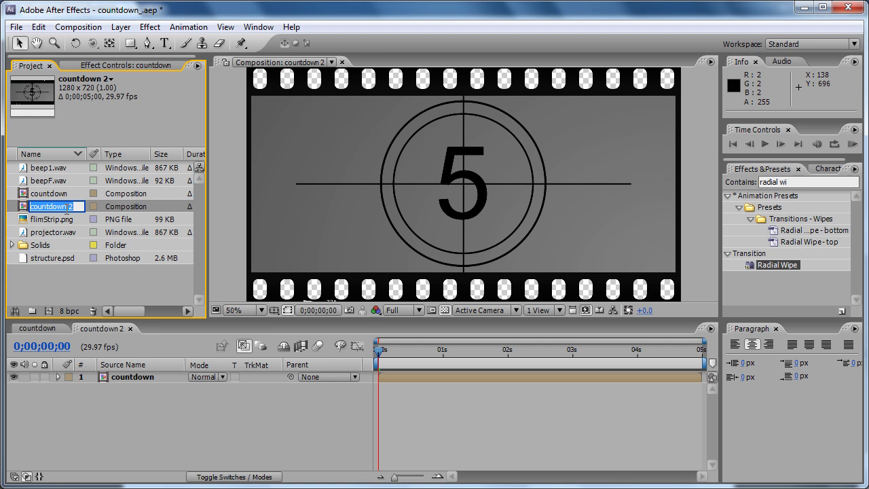
type("final")
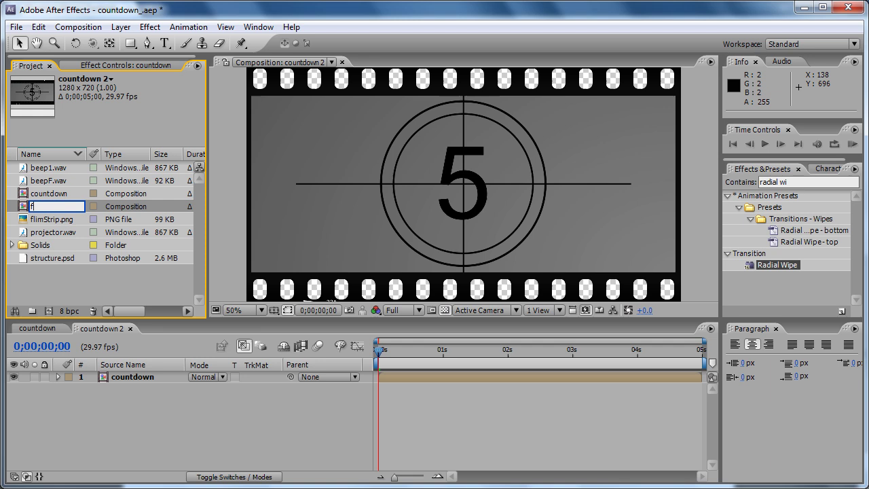
key("Return")
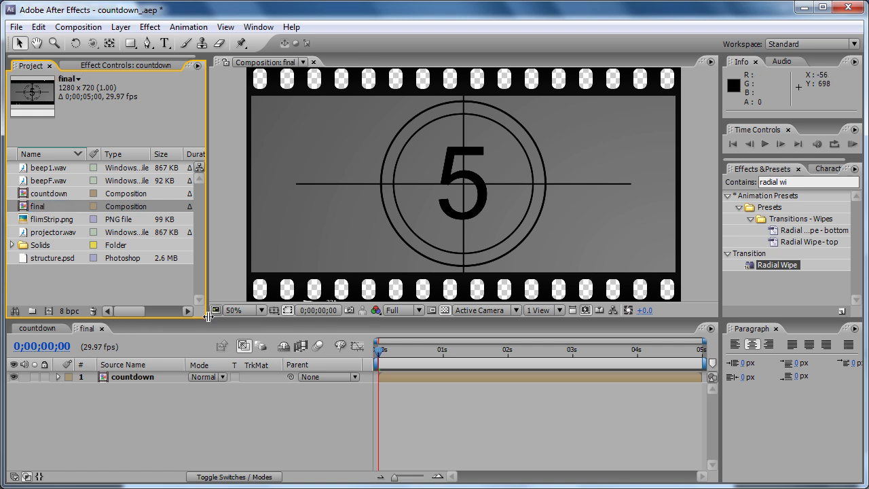
Step: Find CC RepeTile with the search 'cc re', apply it to the countdown layer, and set Expand Right to 148
left_click(161, 413)
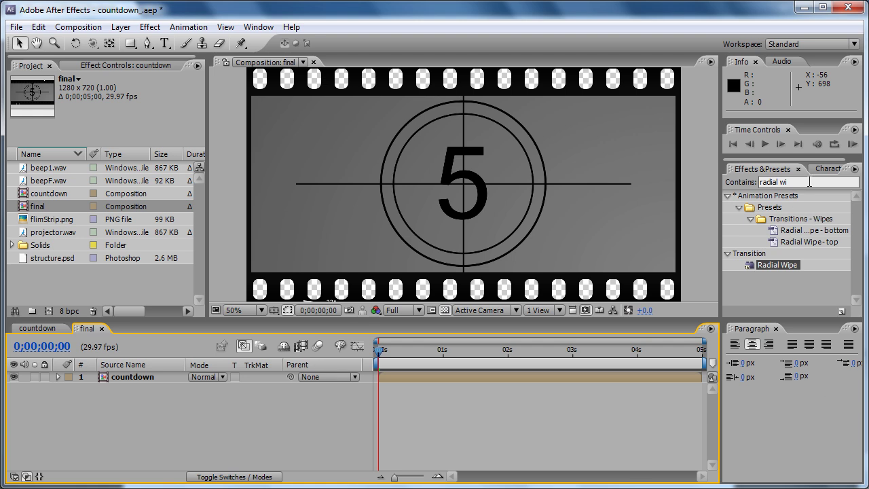
left_click(811, 182)
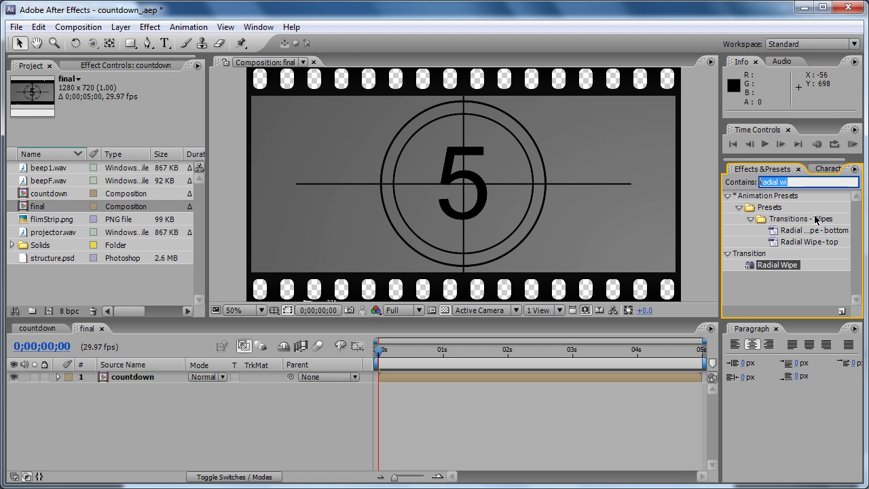
type("cc")
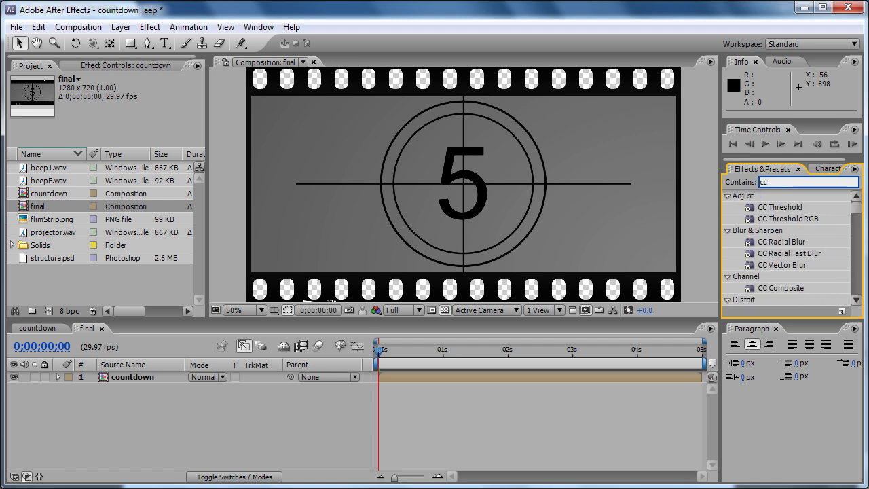
type(" re")
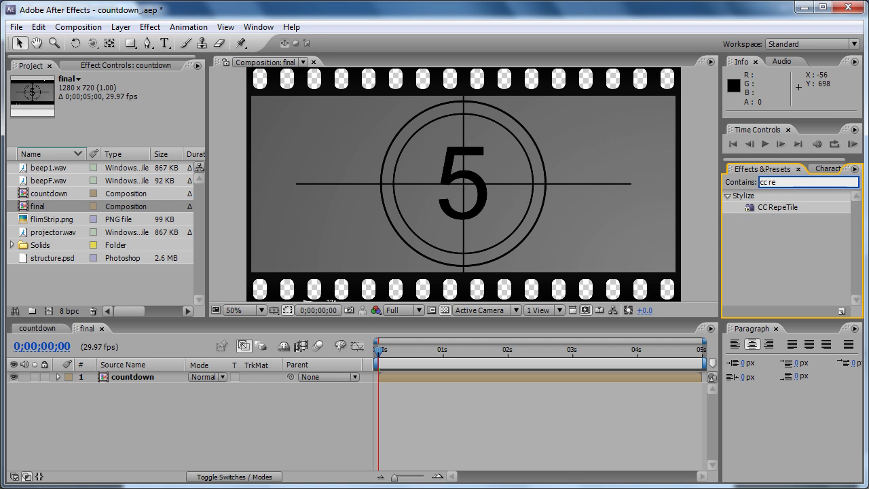
left_click_drag(781, 207, 558, 178)
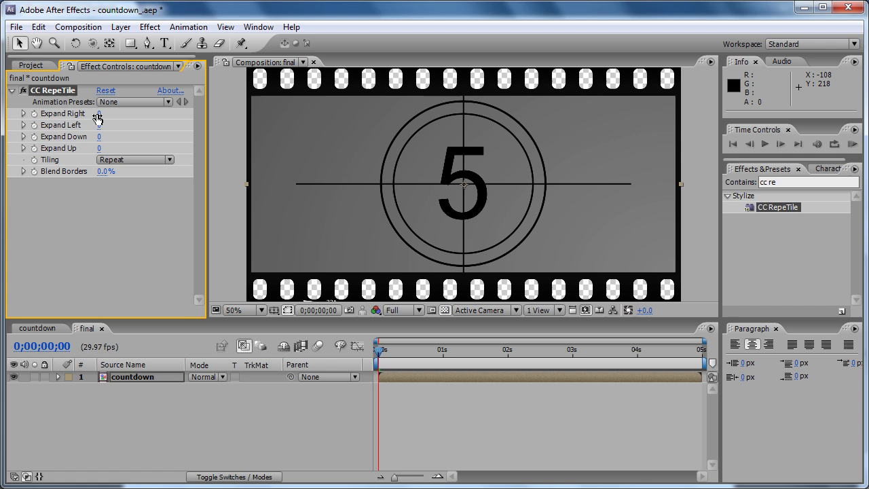
left_click_drag(98, 114, 205, 117)
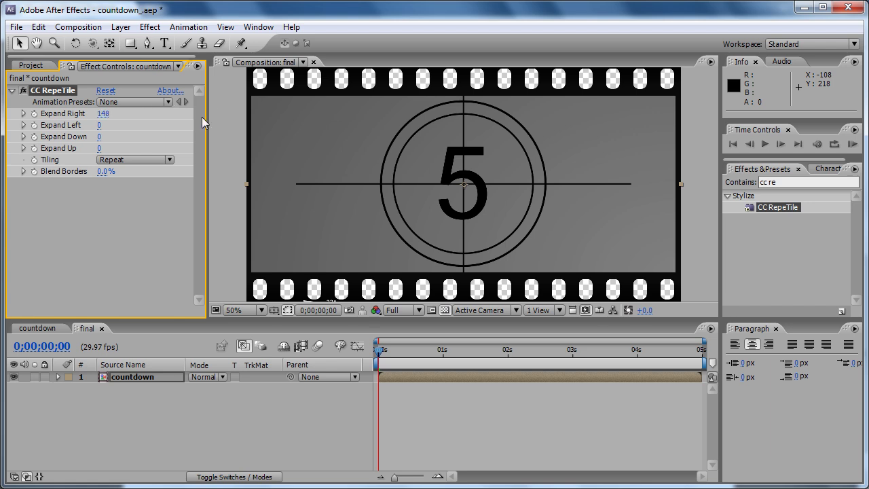